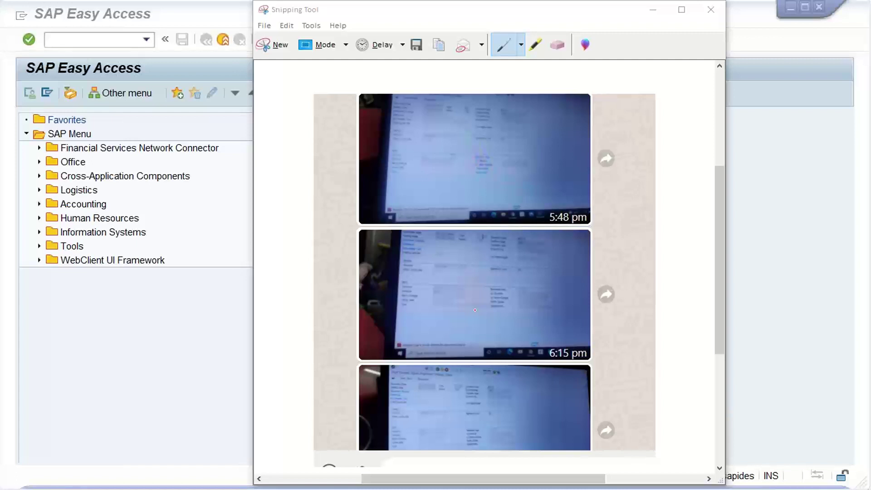
click(156, 368)
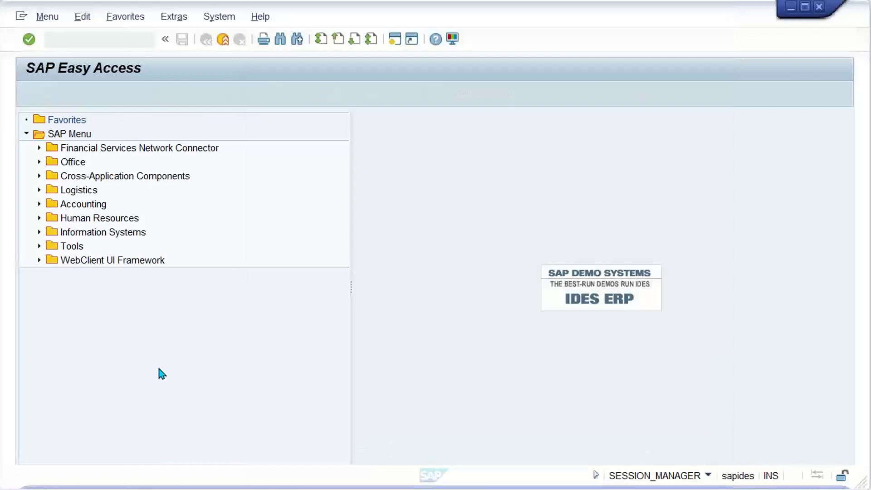
Start the vendor down payment transaction F-48.
click(89, 41)
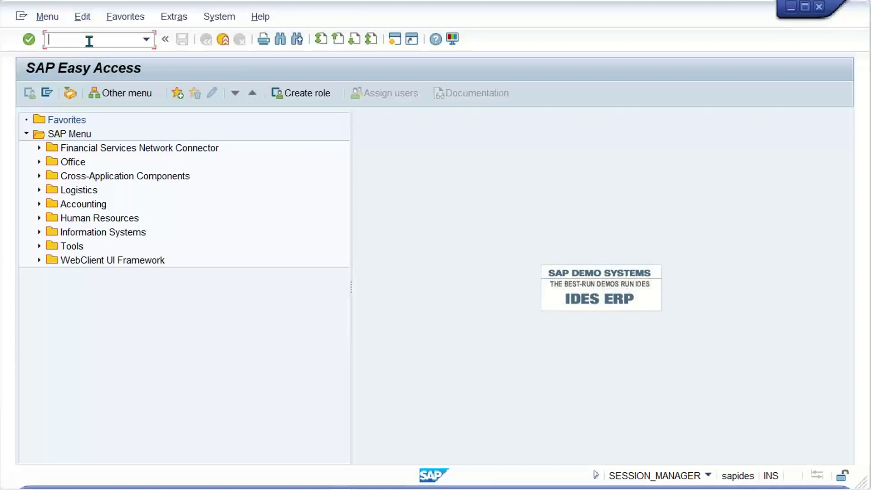
text(F-48)
key(Return)
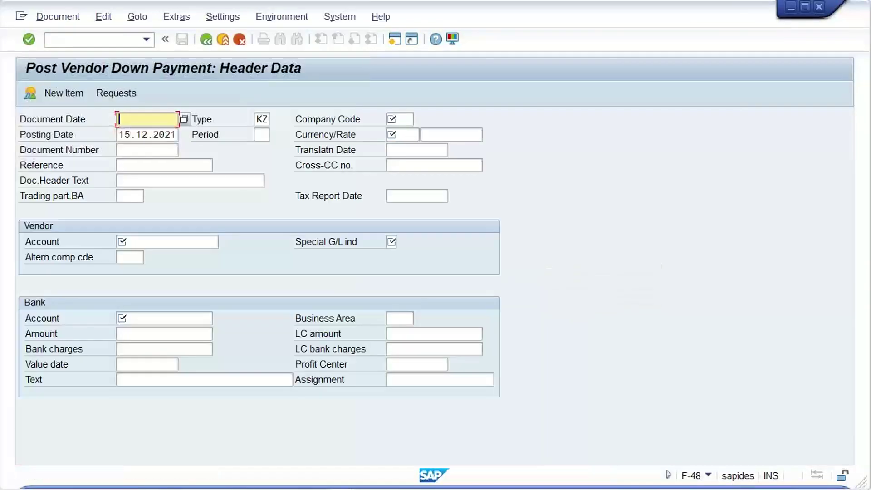
Fill the header with document date 15.12.2021, company code WJ77 and currency PKR.
text(15.12.2021)
key(Tab)
key(Tab)
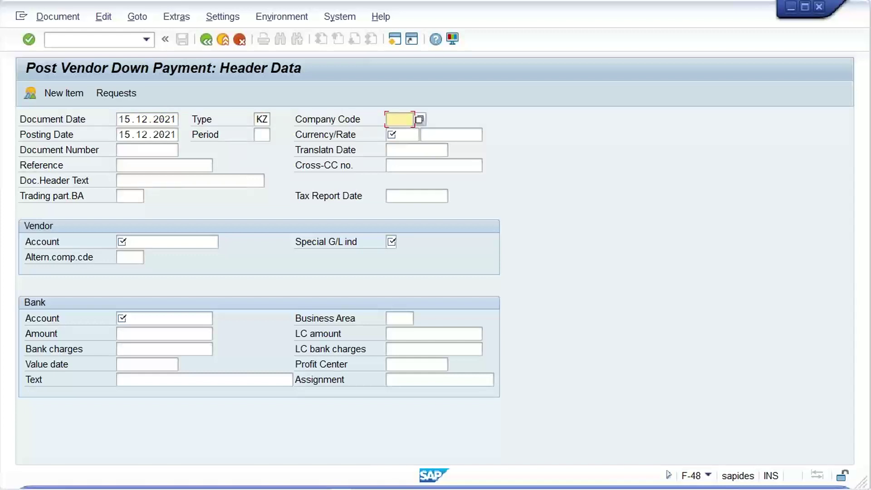
text(WJ)
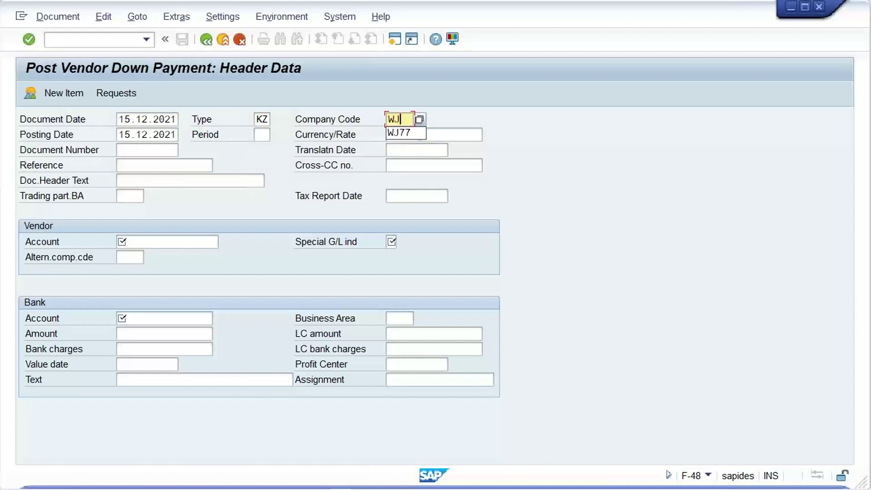
text(77)
key(Tab)
key(Tab)
key(Tab)
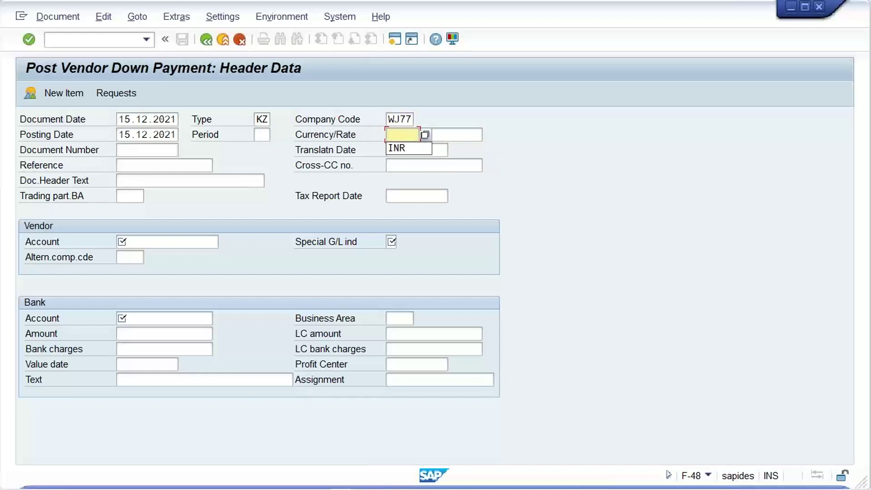
key(BackSpace)
text(PKR)
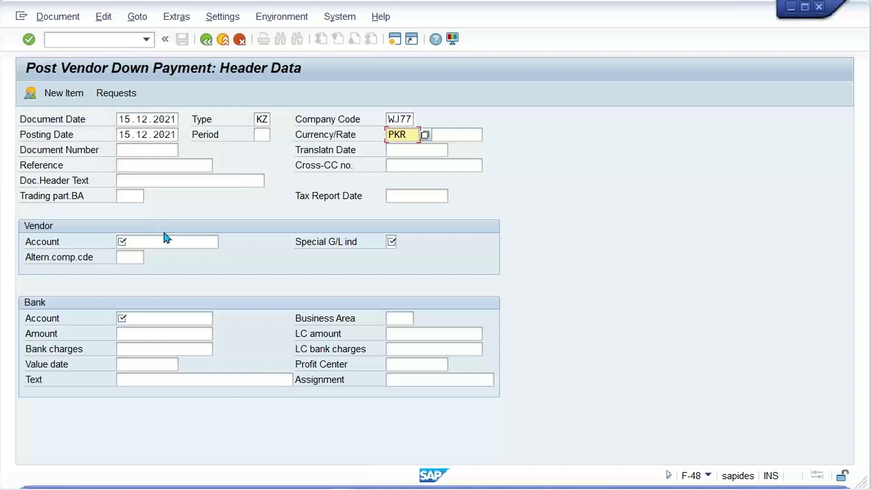
Enter vendor account 4000 from the field history and bring up the vendor search help.
click(142, 245)
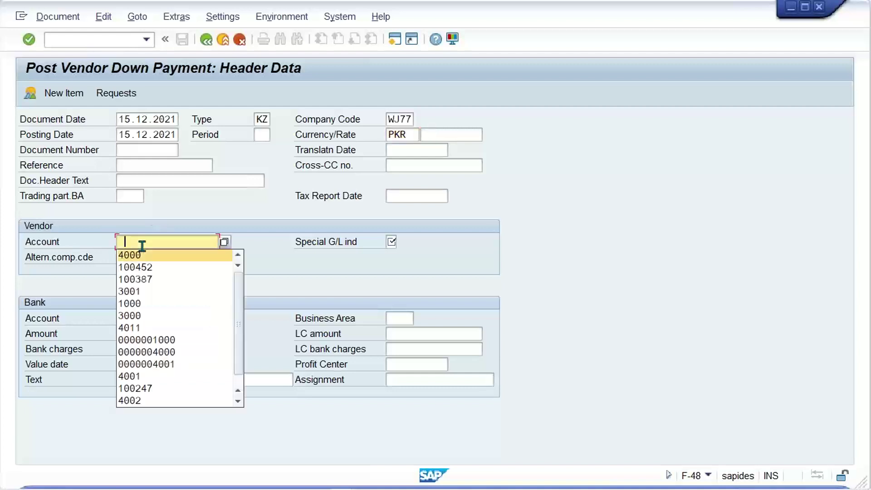
click(143, 251)
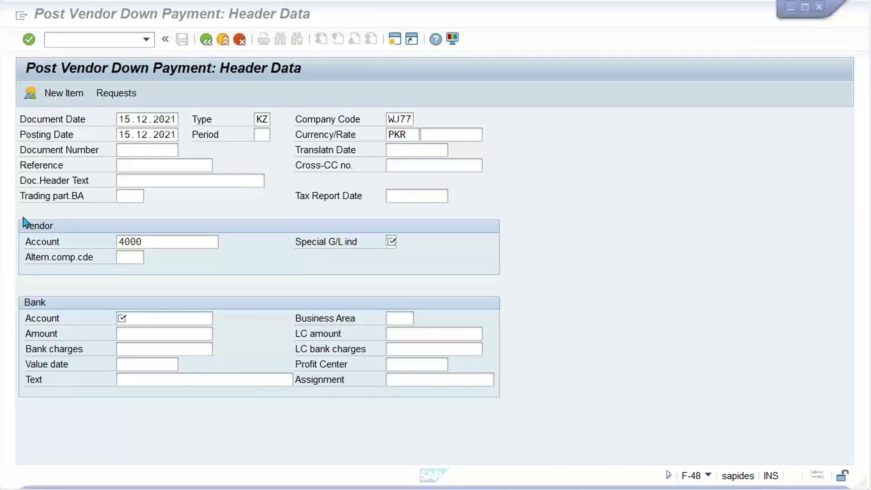
click(175, 241)
click(209, 237)
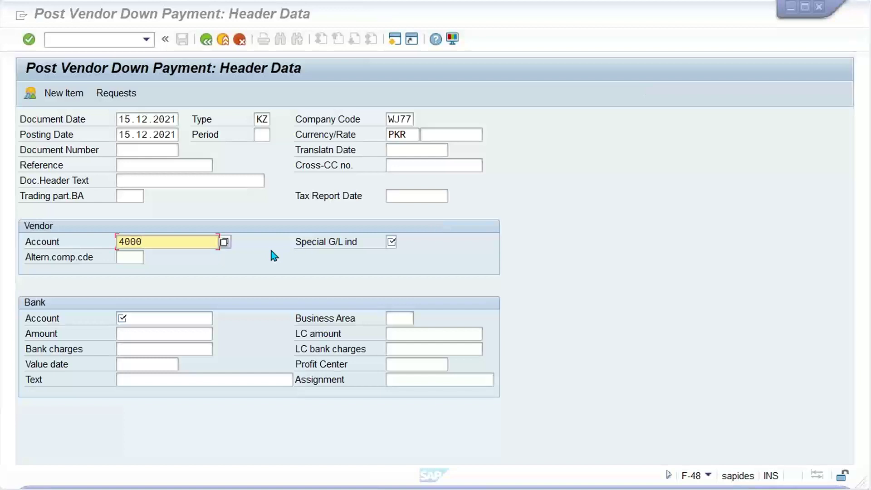
click(183, 242)
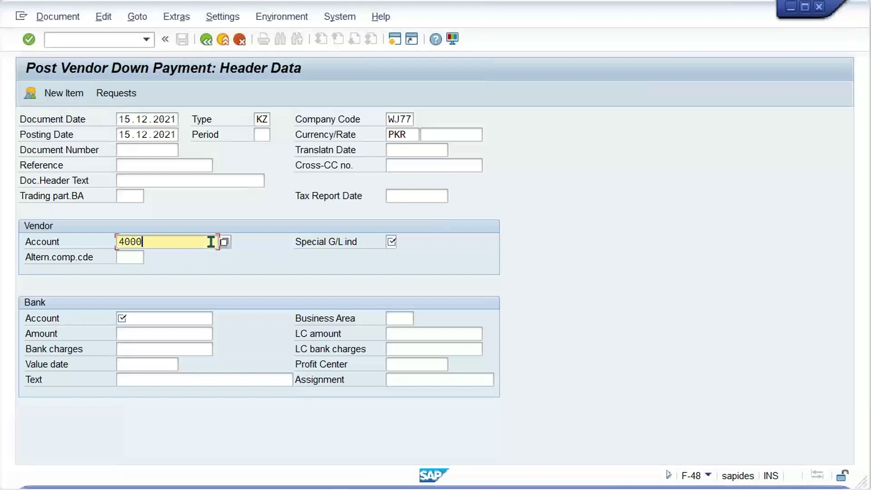
click(225, 243)
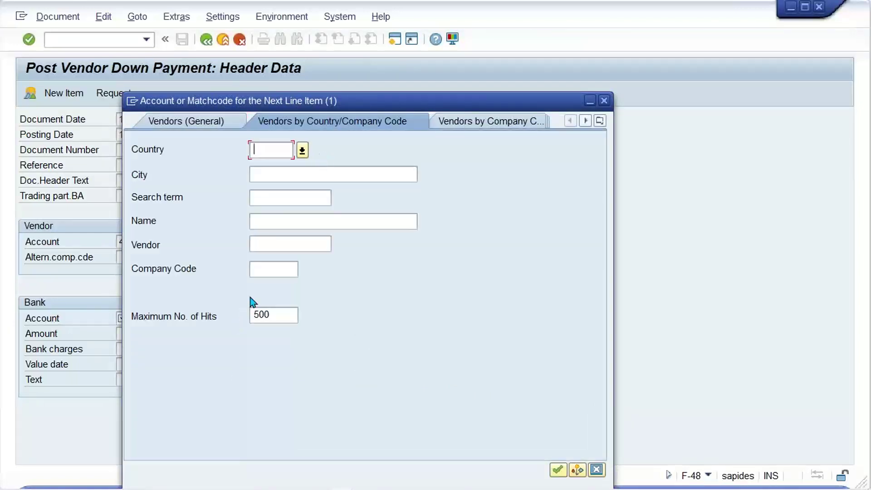
Search vendors in company code WJ77 and take MTA vendor 2000041 as the account.
click(276, 267)
text(W)
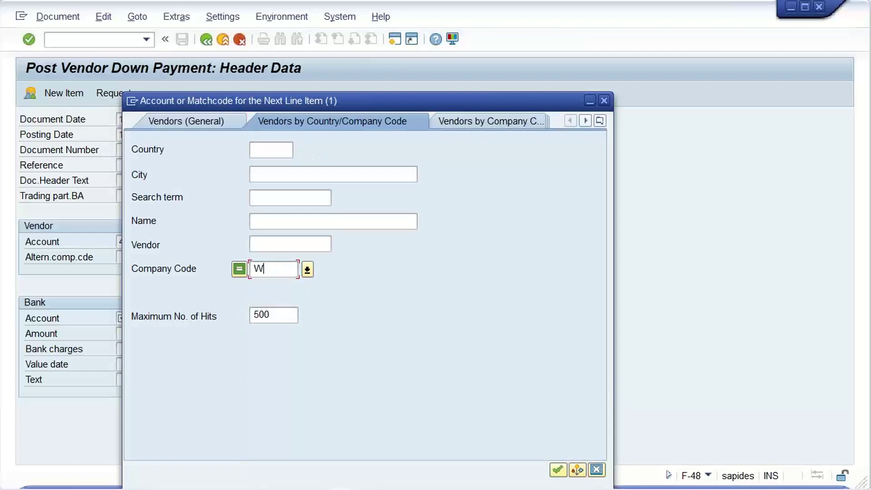
text(J77)
click(558, 471)
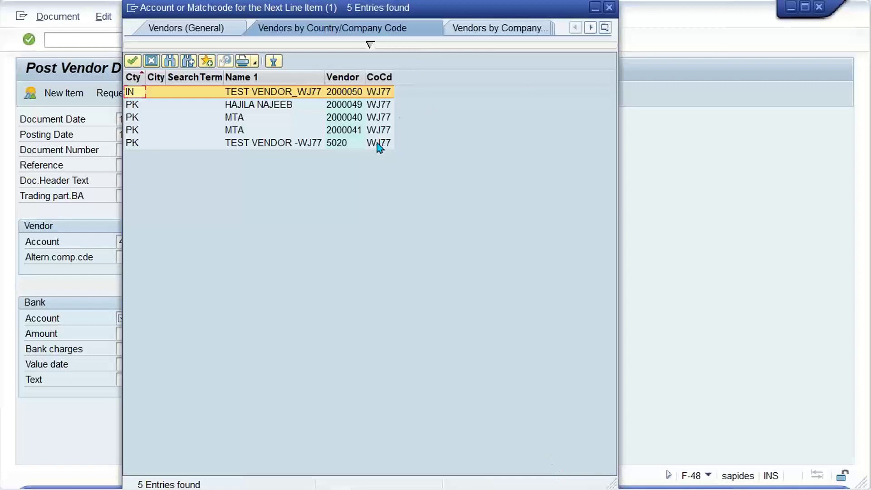
click(349, 132)
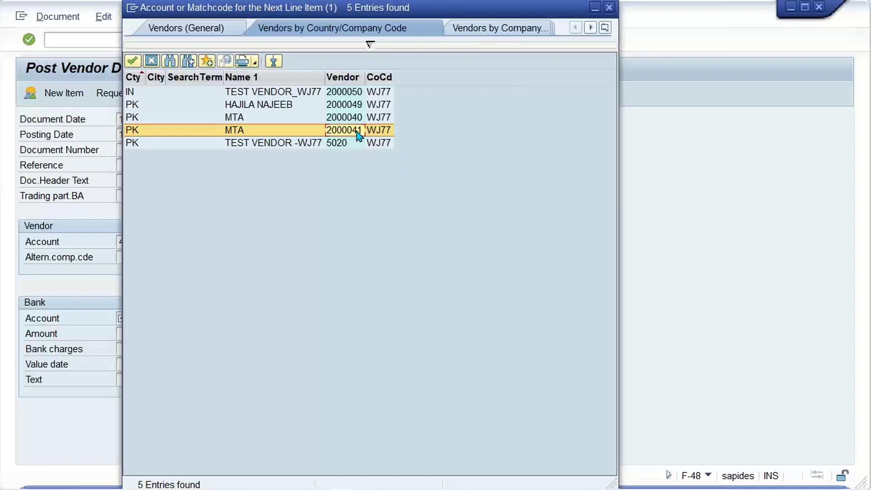
double_click(359, 131)
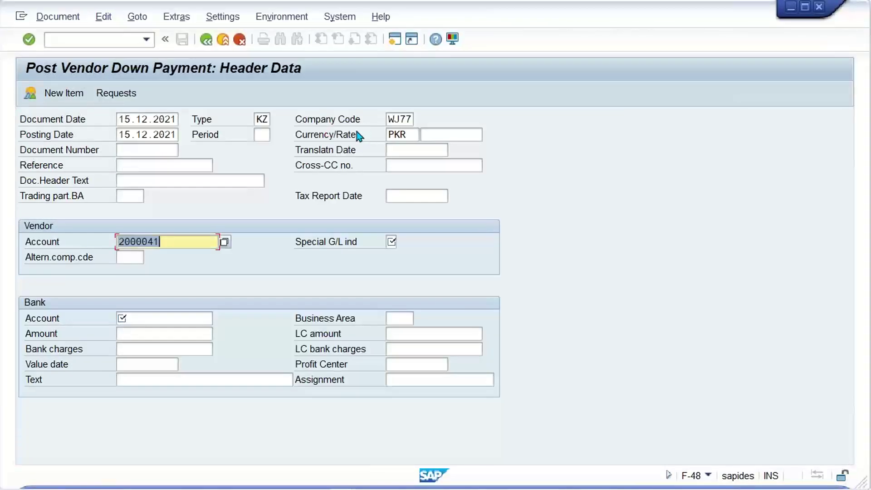
Enter special G/L indicator A and confirm it.
click(393, 241)
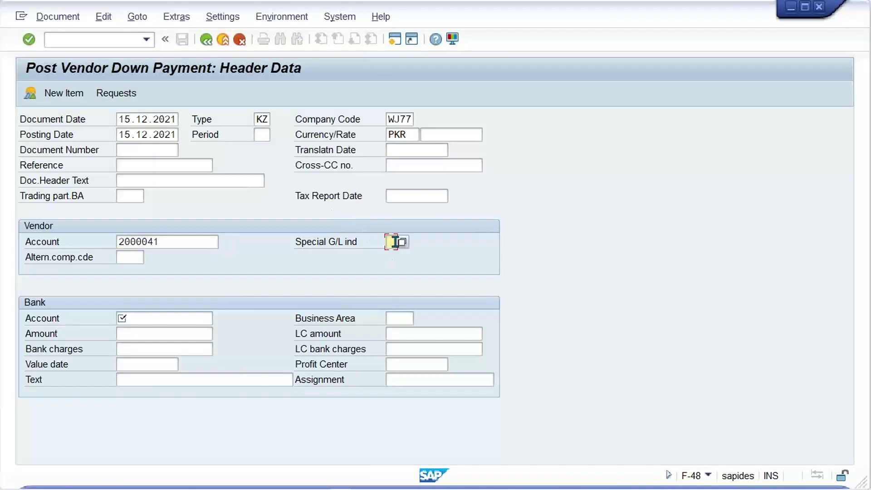
text(A)
key(Return)
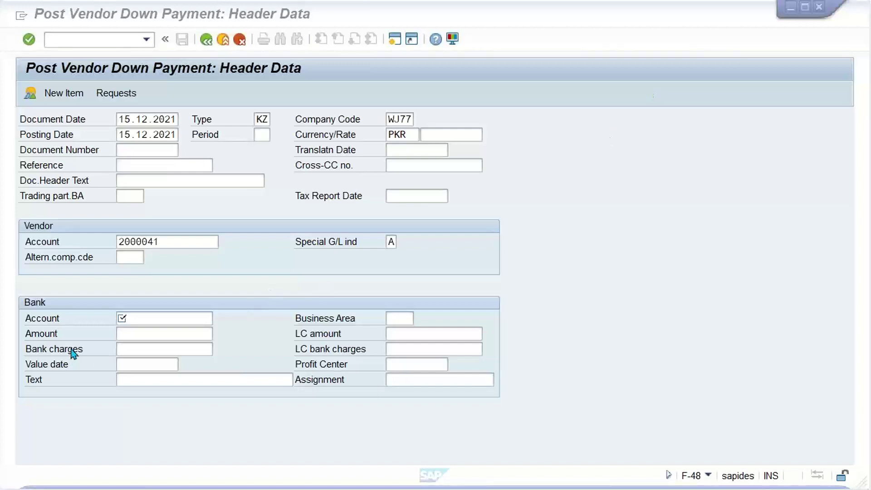
Enter bank account 1000 and amount 500, then submit the down payment.
click(139, 318)
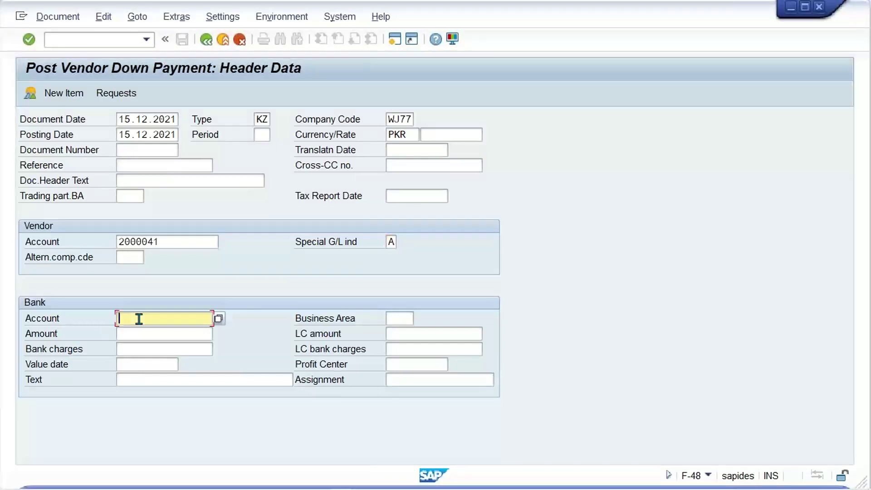
text(100)
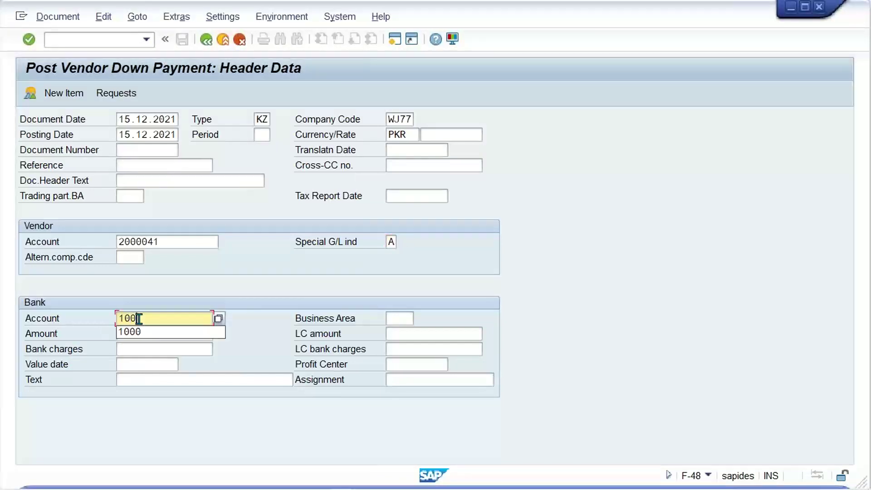
text(0)
key(Tab)
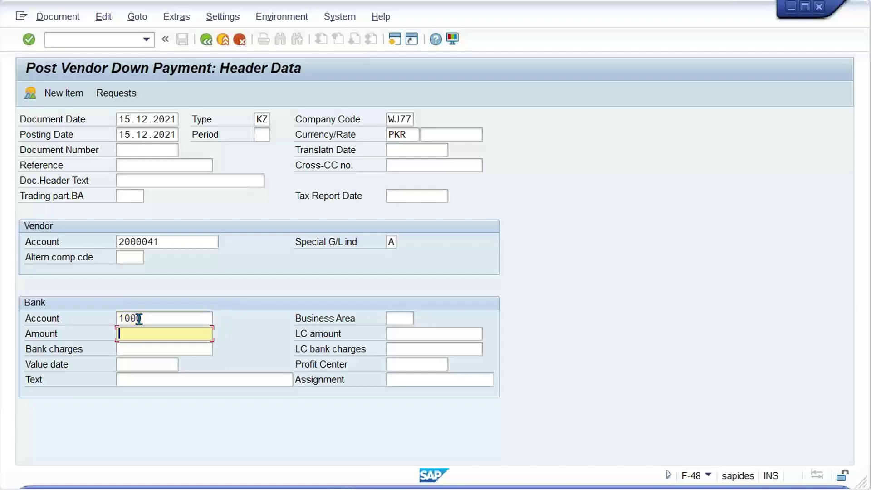
text(500)
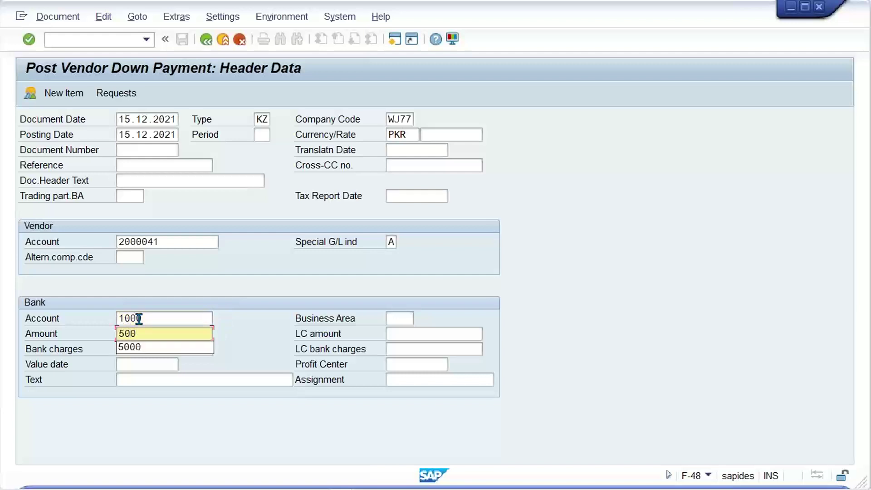
key(Return)
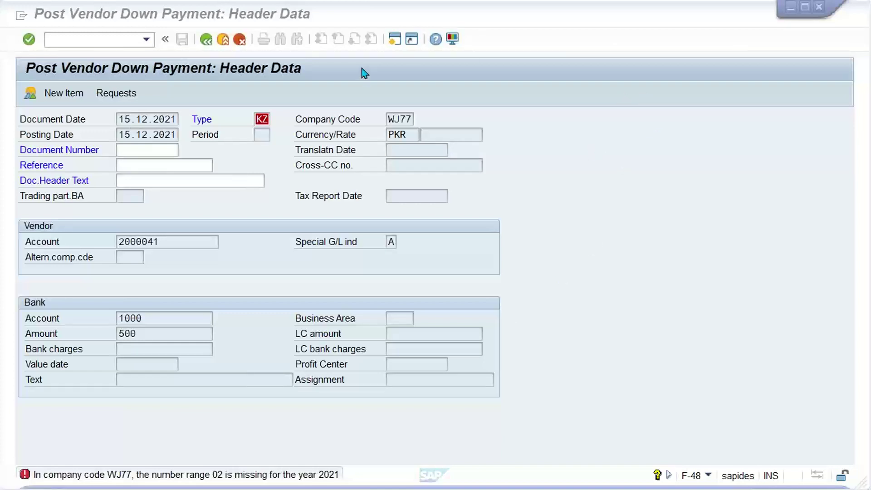
Dismiss the missing number range error and back out to SAP Easy Access.
click(395, 39)
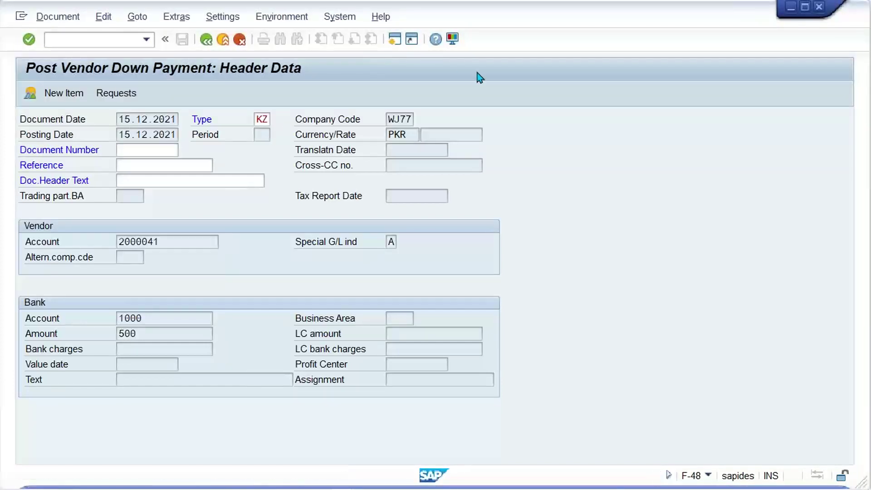
key(F3)
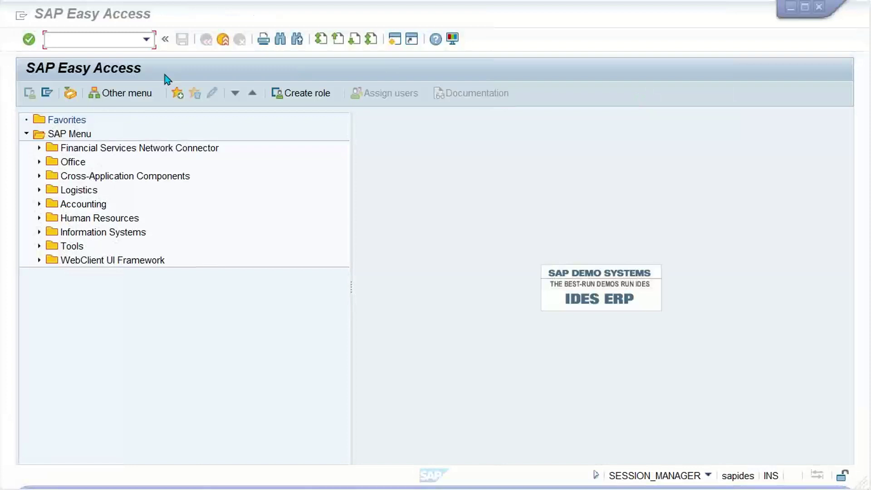
Run transaction OBA7 to list the 104 document types.
click(115, 43)
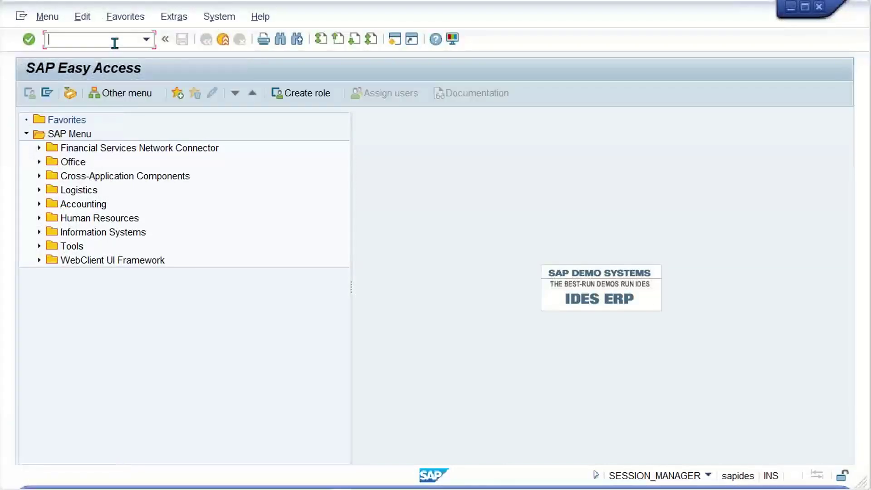
text(OBA7)
key(Return)
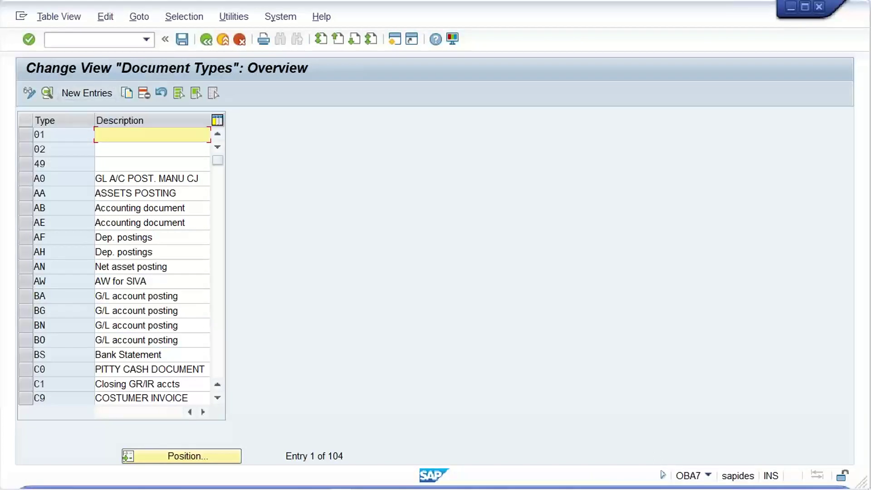
Locate document type KZ and jump to its accounting document number range maintenance.
click(186, 457)
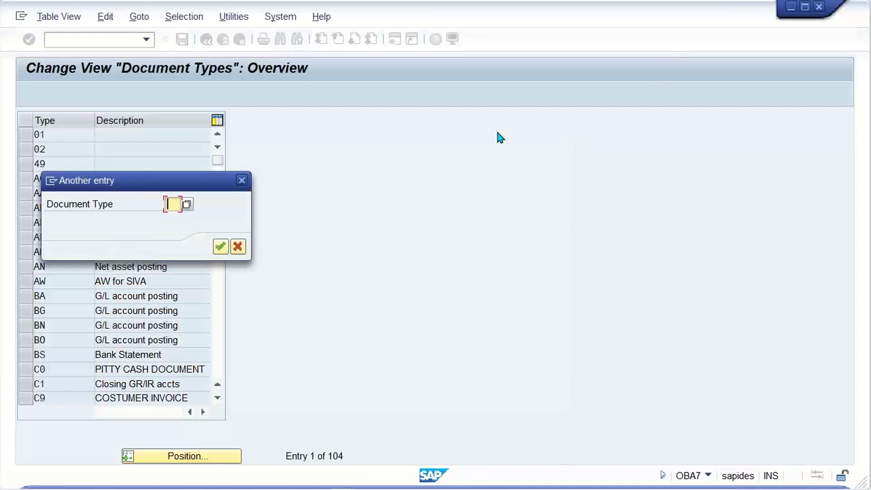
text(KZ)
key(Return)
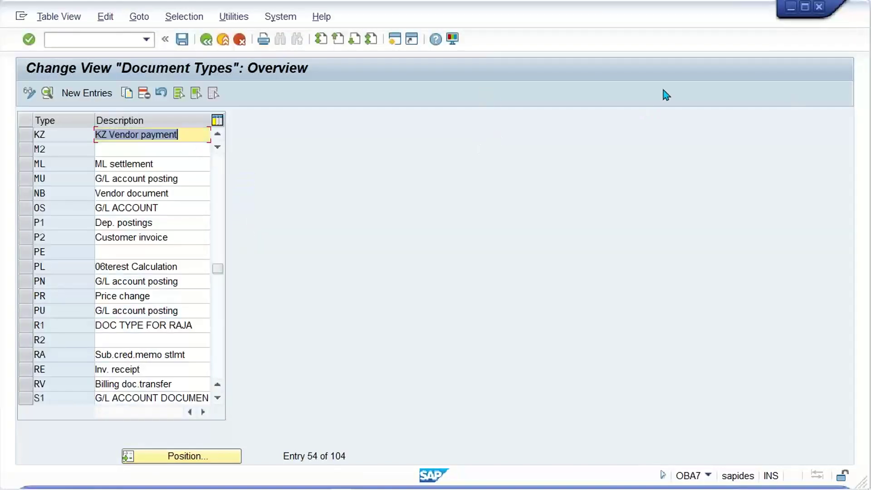
click(69, 134)
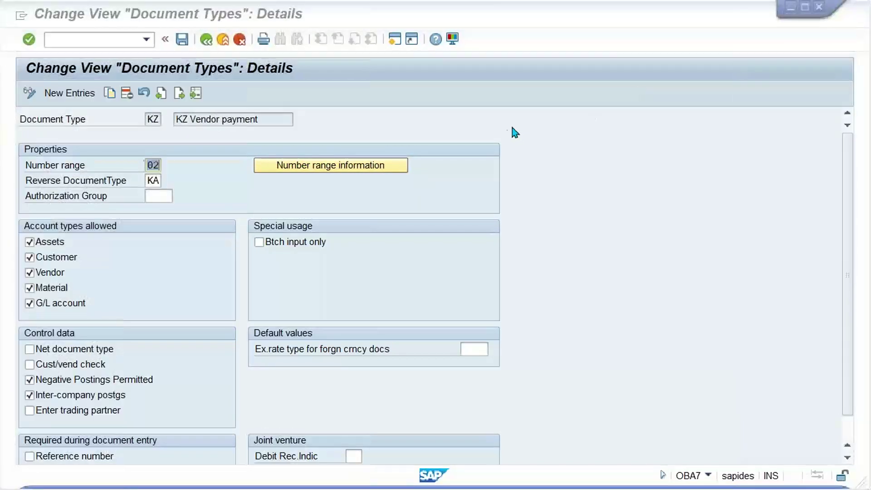
click(376, 168)
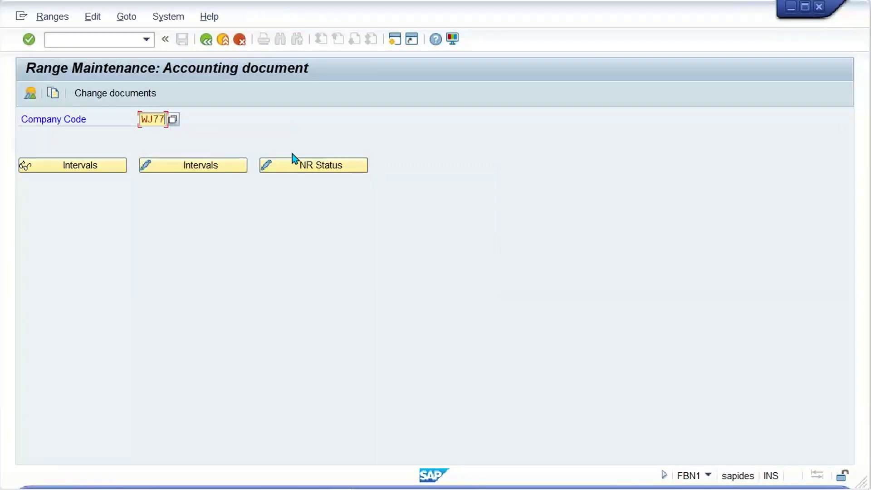
Open WJ77's number range intervals for editing and delete the 01/1993 interval.
click(215, 166)
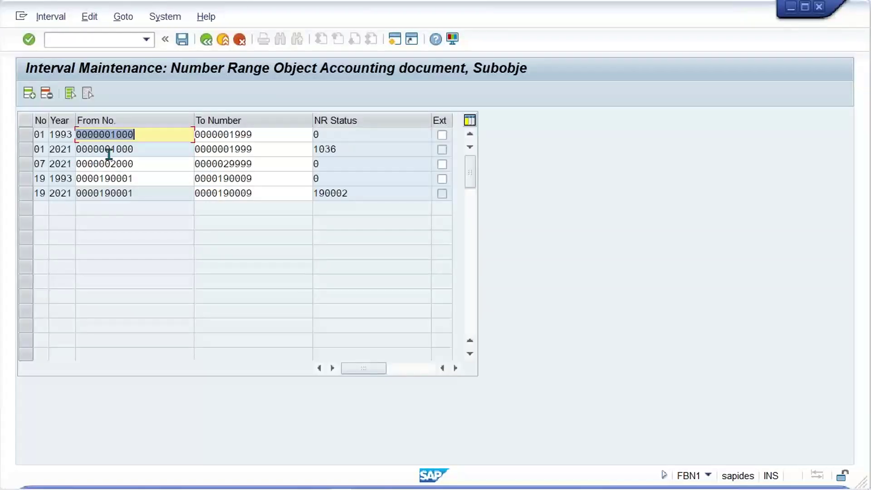
click(61, 134)
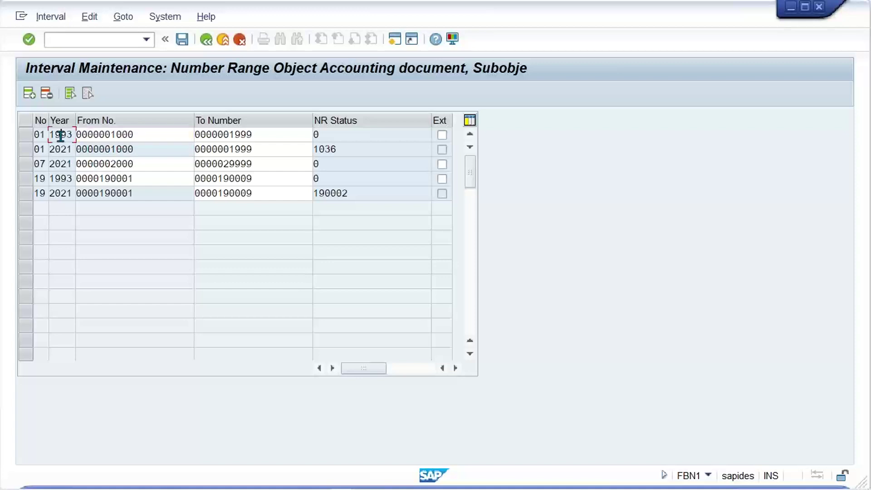
click(27, 135)
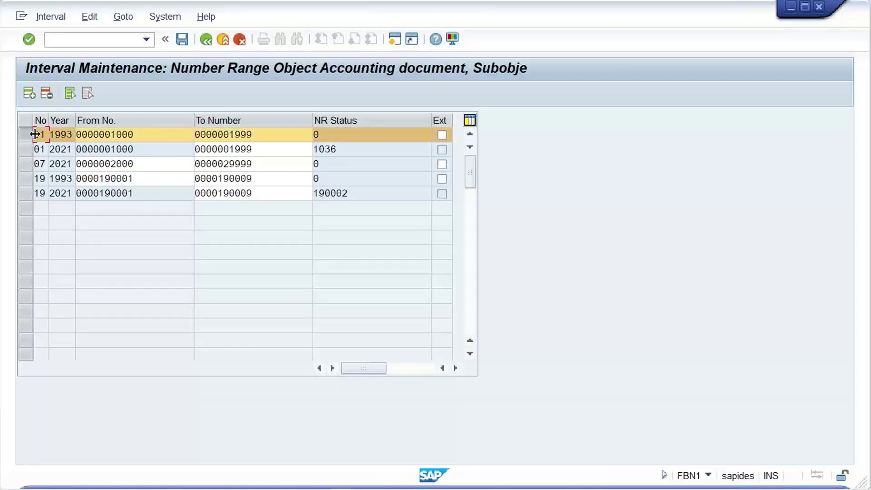
click(46, 94)
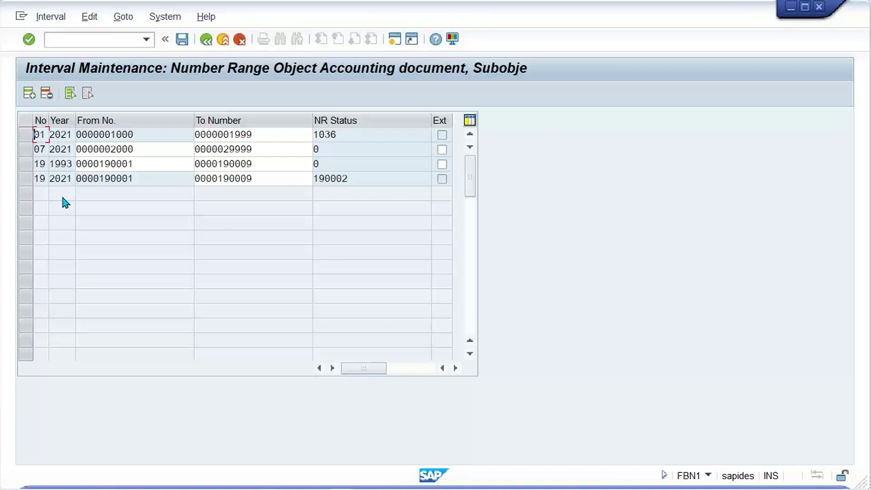
Add a new interval 02 for year 2021, from 2000 to 2999, and confirm it.
click(29, 93)
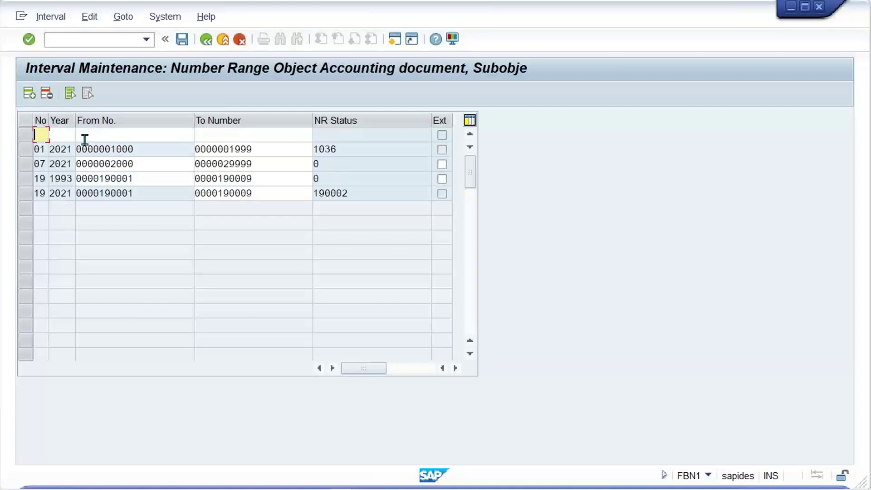
text(02)
key(Tab)
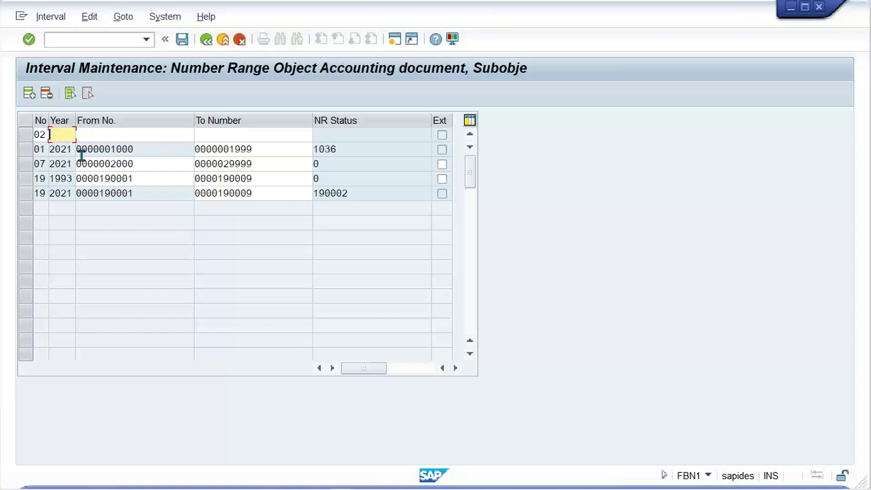
text(2023)
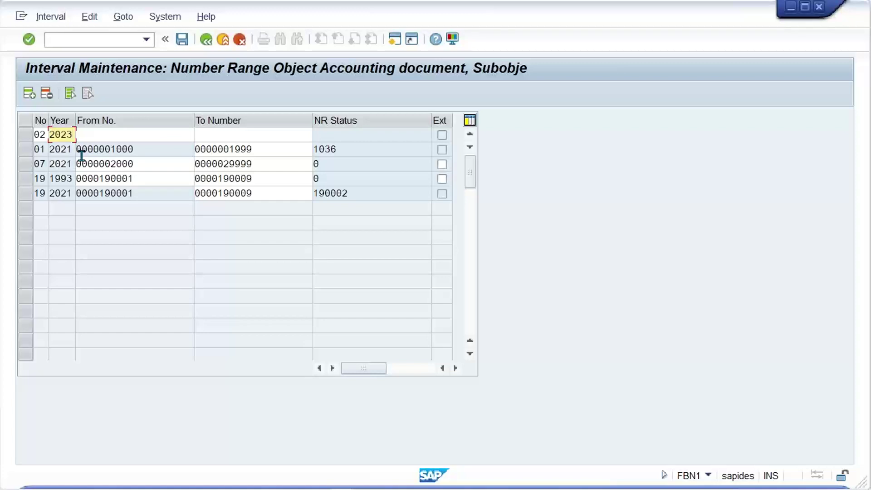
key(BackSpace)
text(1)
key(Tab)
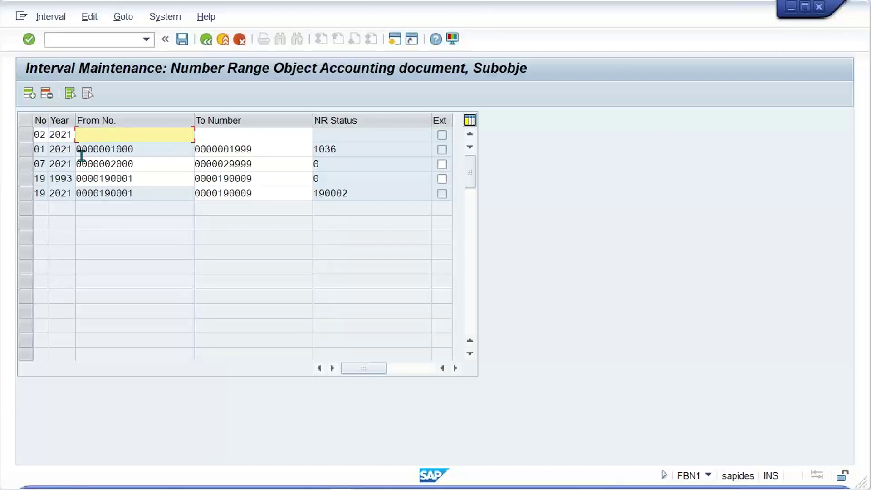
text(2000)
key(Tab)
text(29)
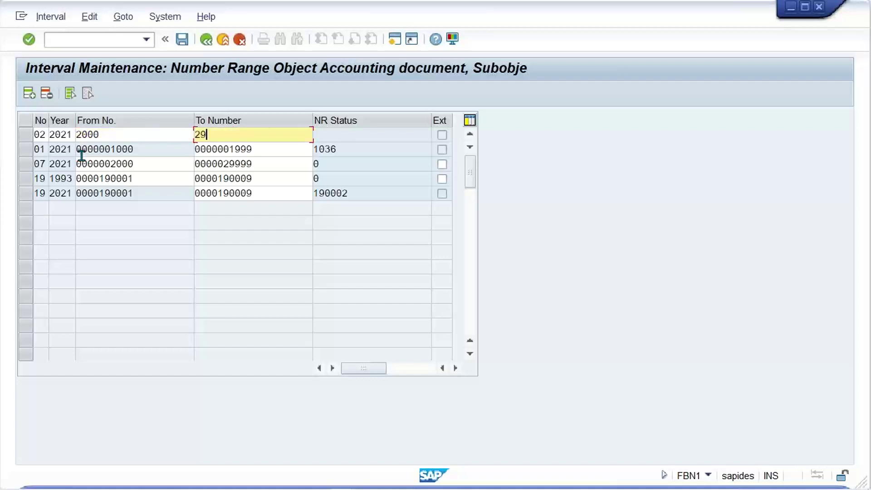
key(Return)
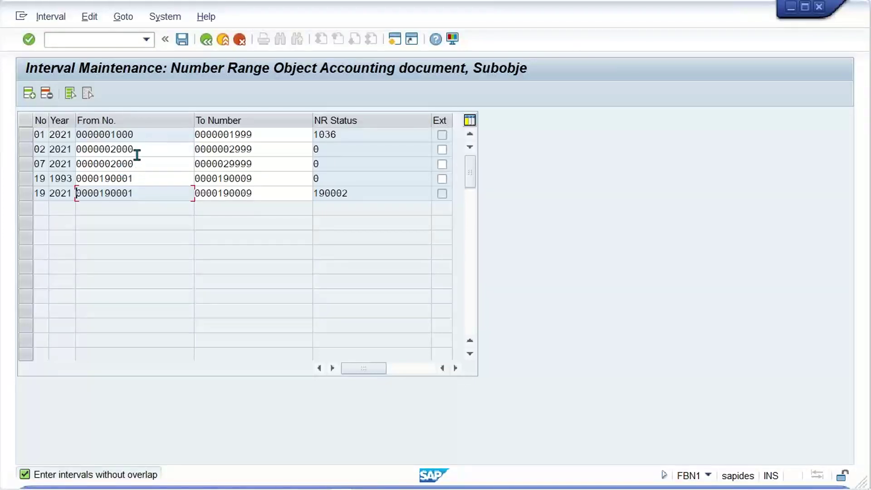
drag(140, 150, 105, 151)
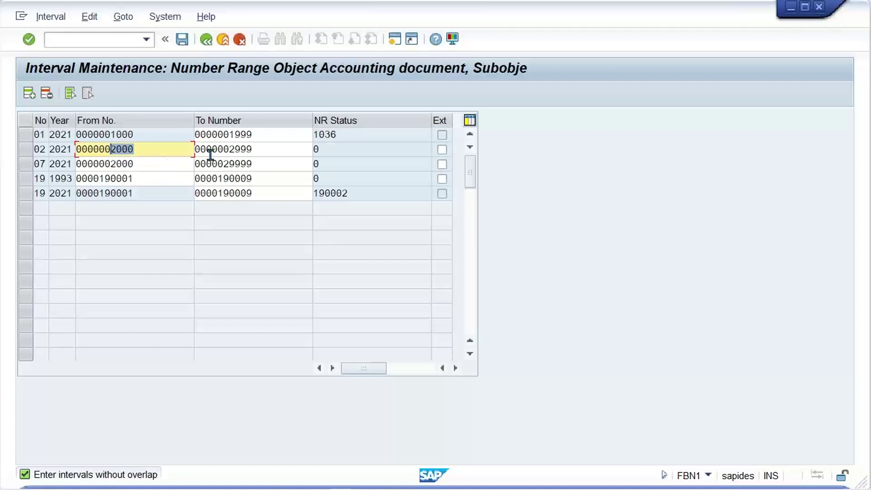
click(264, 165)
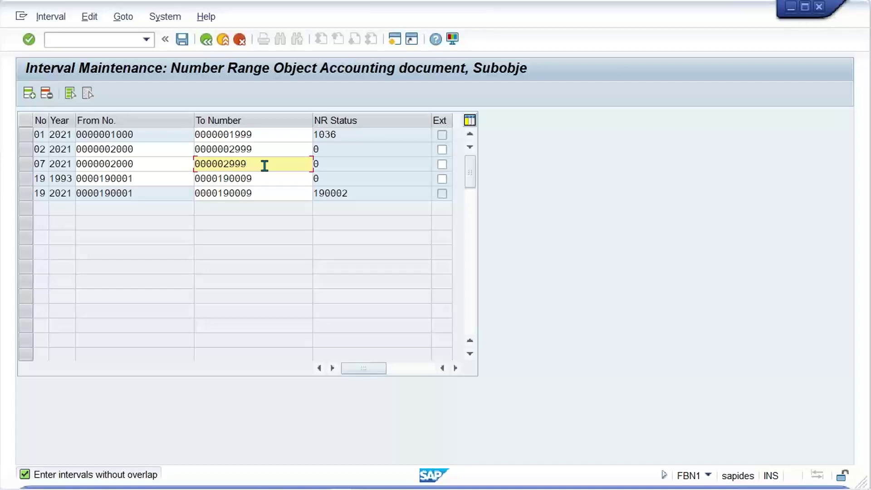
click(140, 149)
key(BackSpace)
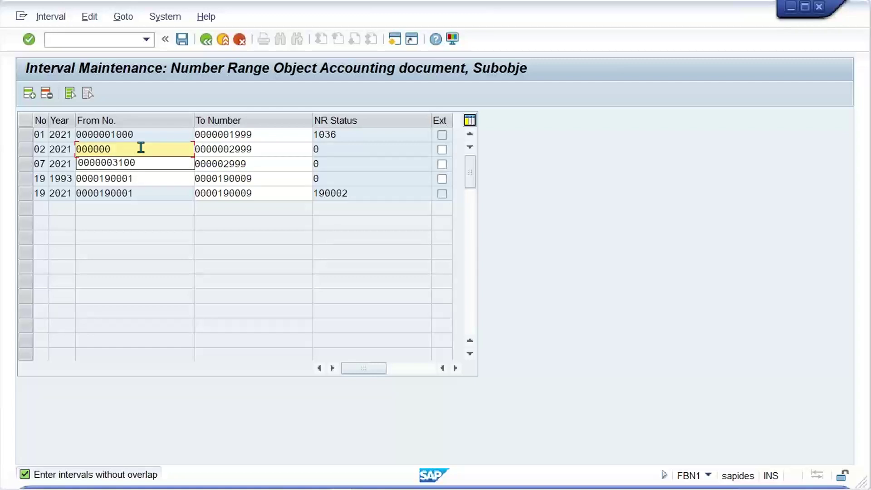
text(3000)
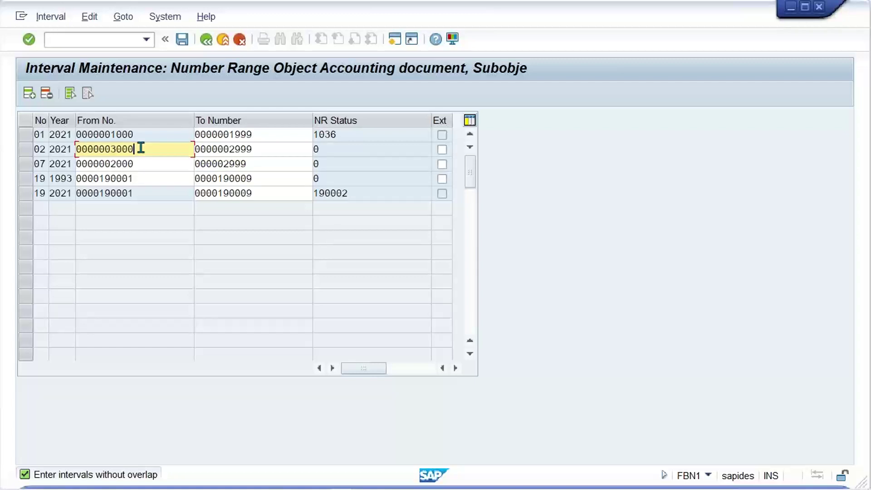
click(235, 147)
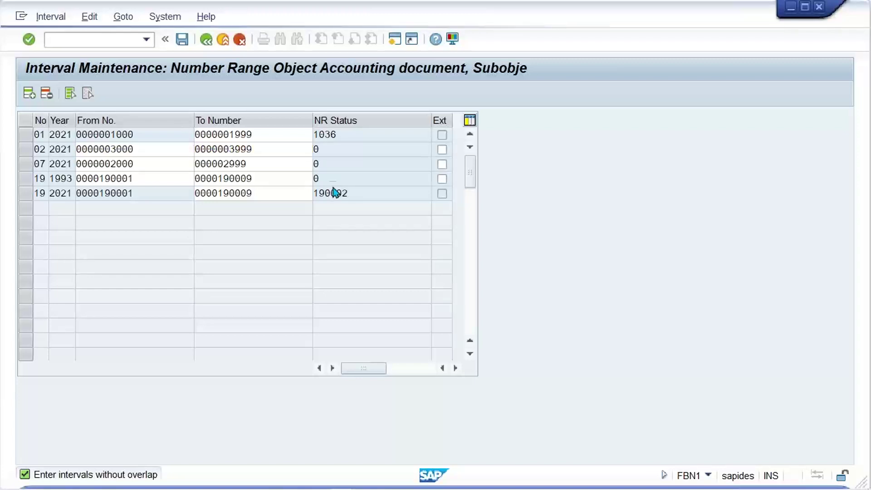
key(Return)
double_click(346, 165)
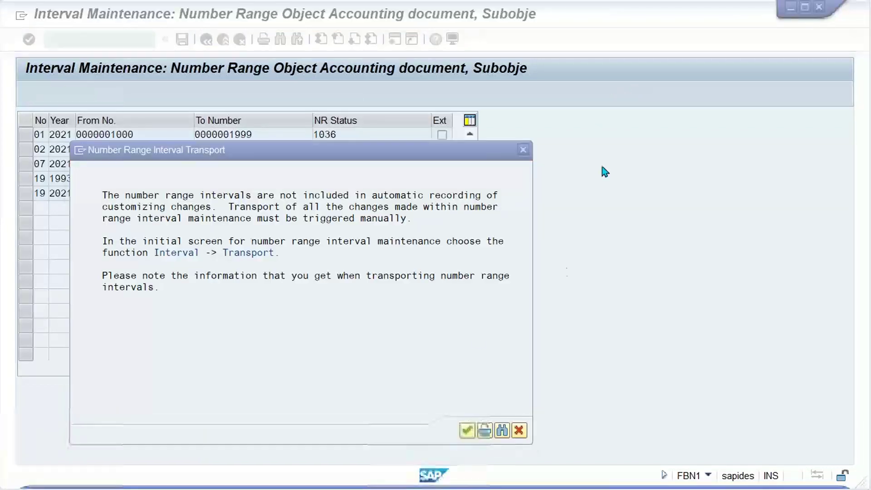
Confirm the Number Range Interval Transport notice to finish saving.
click(470, 434)
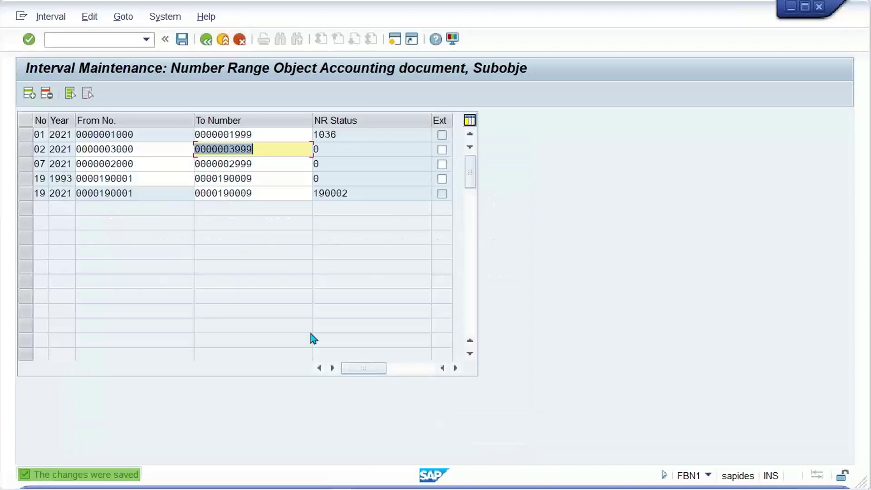
Return to the F-48 session and submit the WJ77 down payment header.
mouse_move(300, 483)
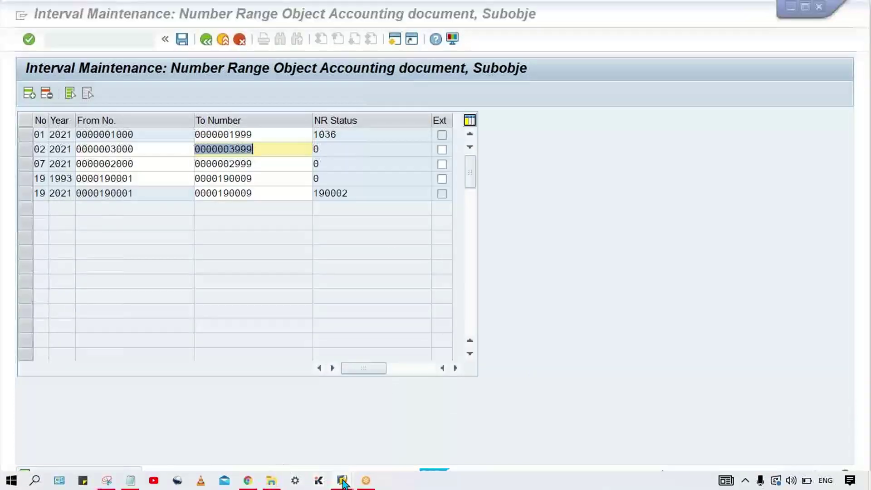
mouse_move(340, 479)
click(319, 439)
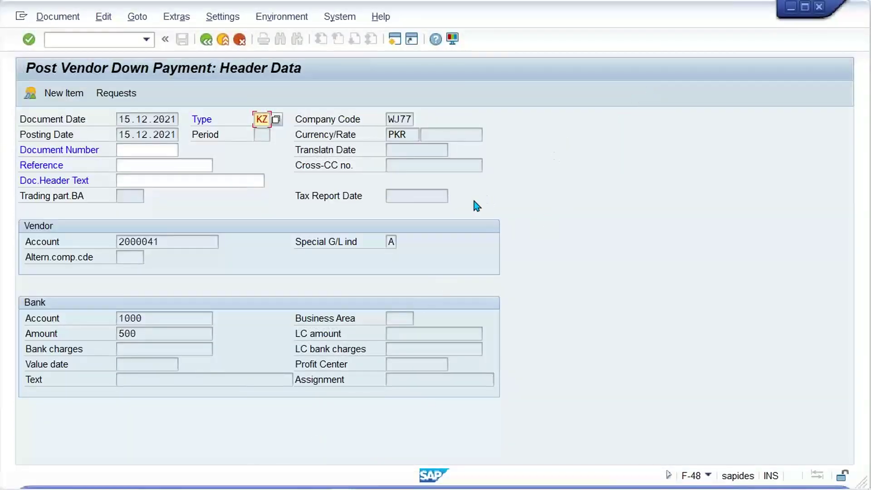
click(415, 150)
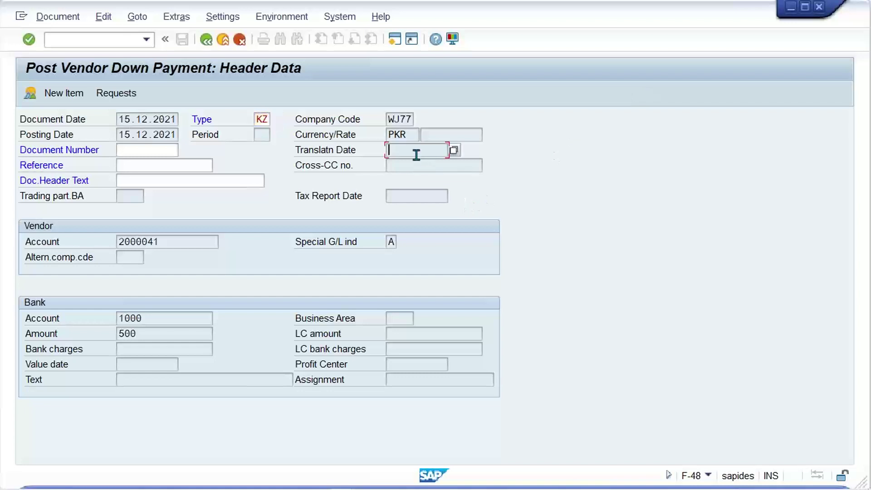
key(Return)
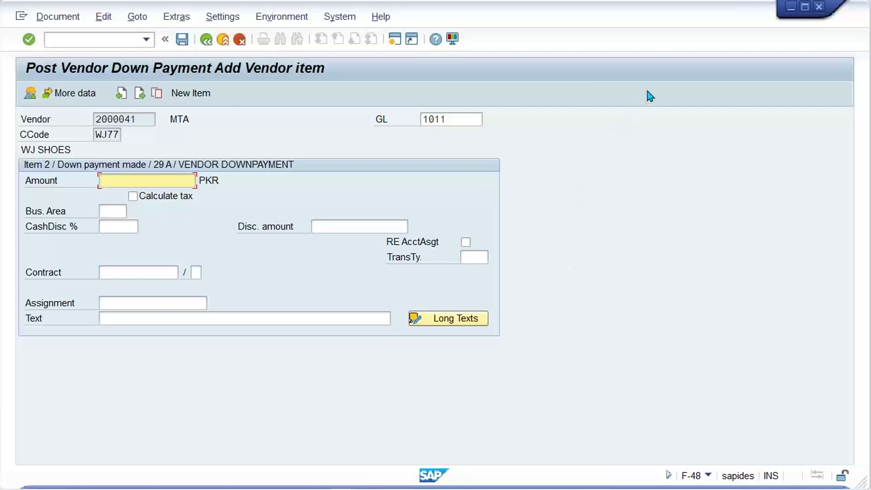
Enter 500 as the vendor item amount.
click(141, 178)
text(5)
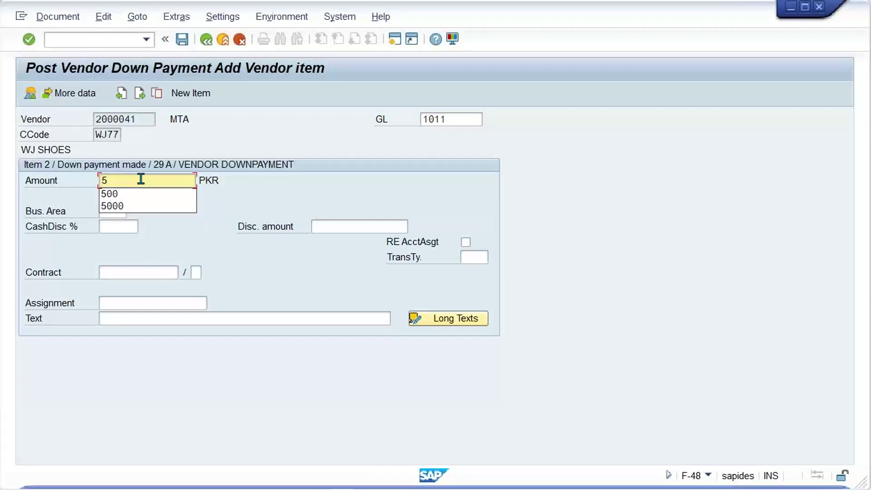
text(00)
click(264, 185)
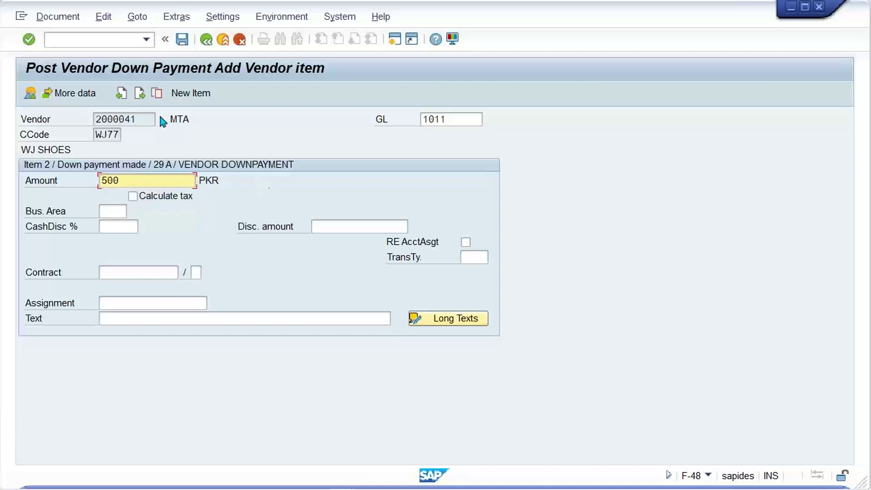
Simulate the document to display the balanced 500.00 overview.
click(65, 21)
click(88, 84)
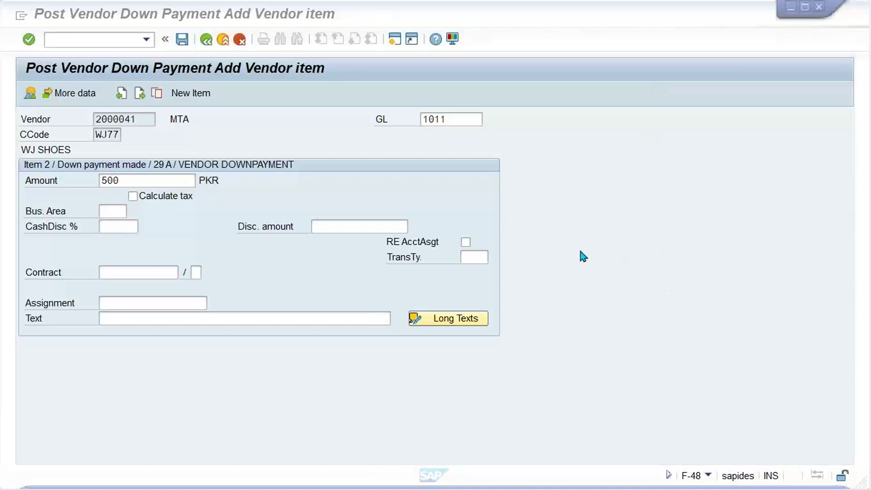
key(shift+F2)
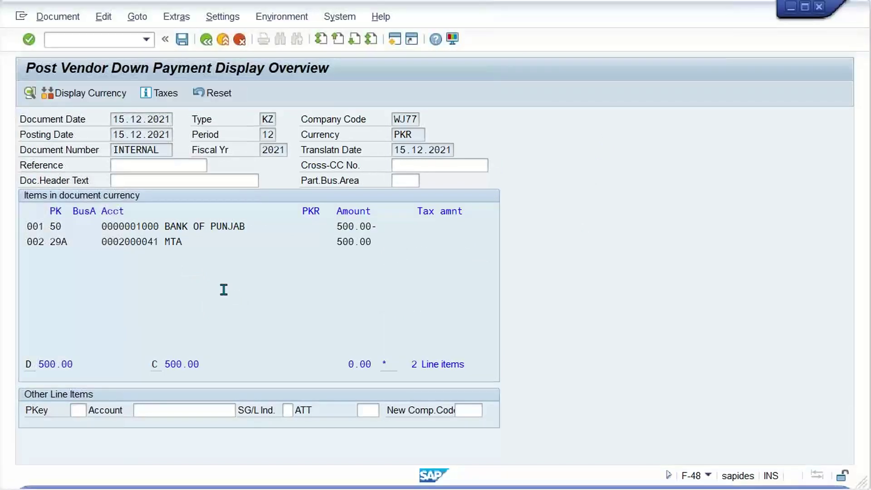
Post the down payment, creating document 3000 in WJ77.
key(ctrl+s)
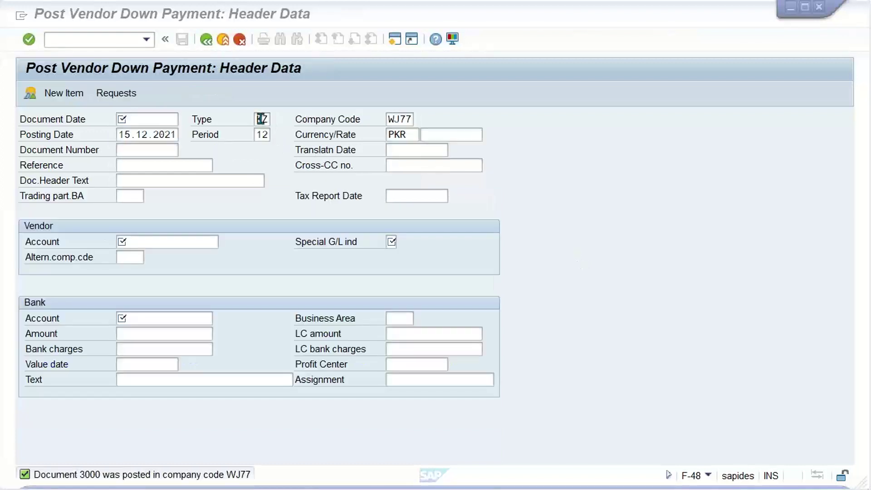
click(262, 119)
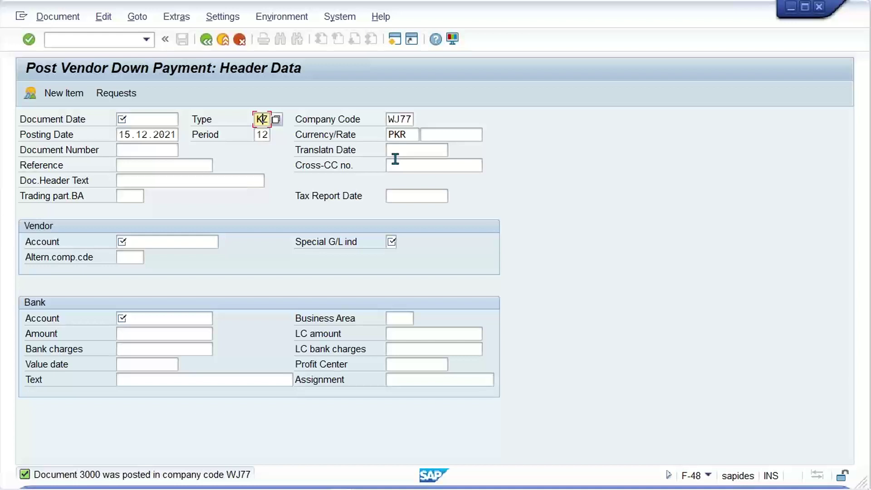